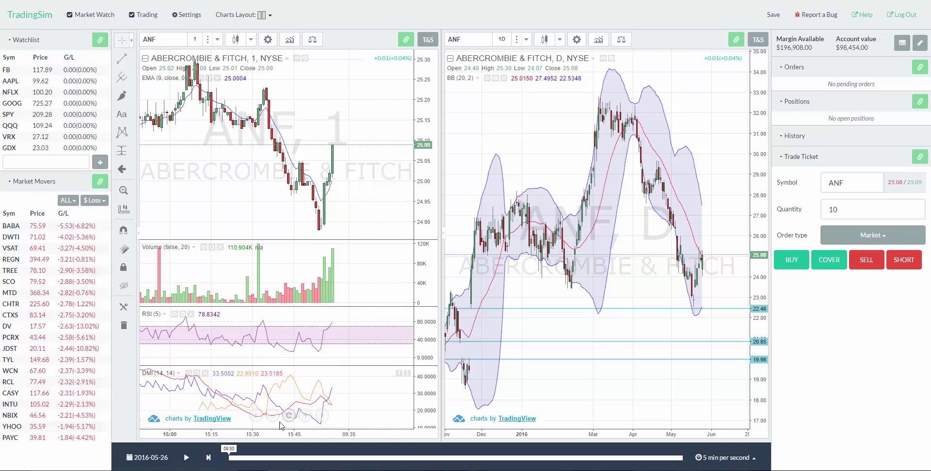
Step: Compress the 1-minute ANF chart's time axis to show more of the prior afternoon's candles
left_click_drag(246, 439, 240, 430)
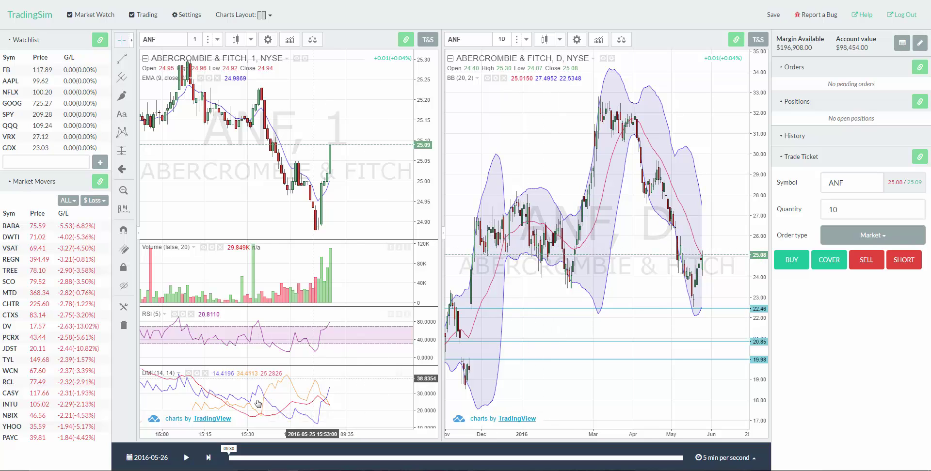
Step: Keep the replay date at 2016-05-26 and change playback speed from 5 min per second to Normal Speed
left_click(167, 455)
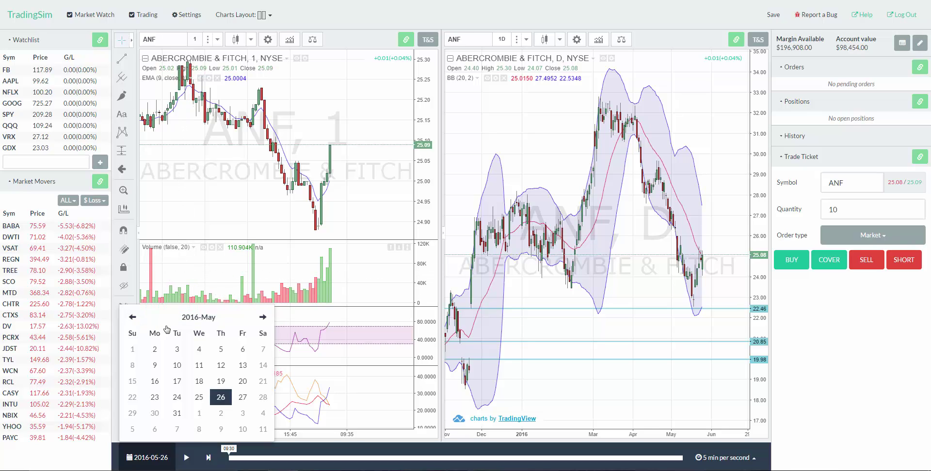
left_click(134, 457)
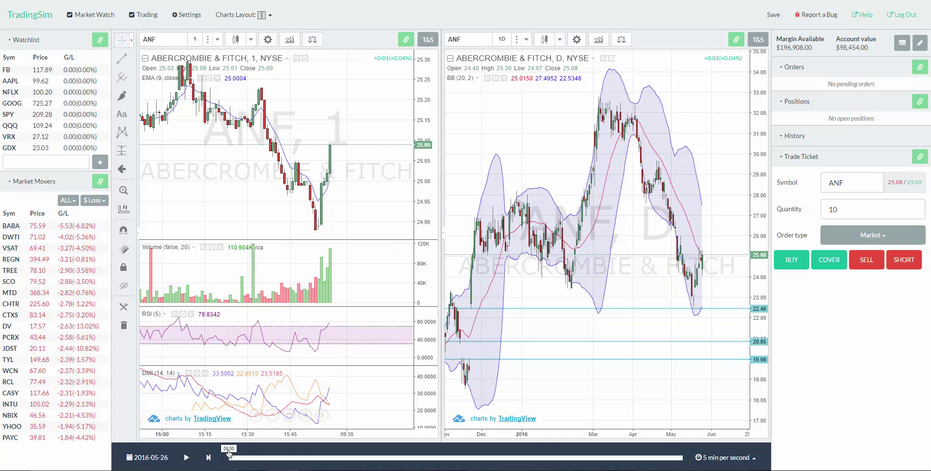
left_click(725, 458)
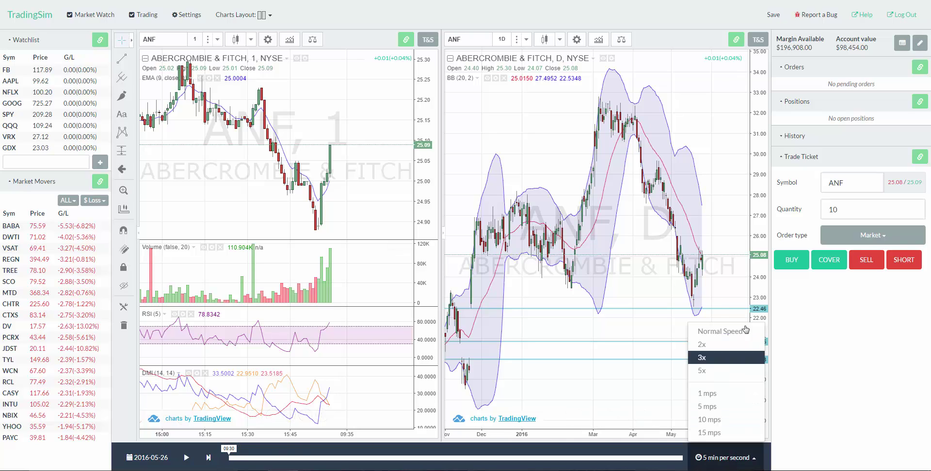
left_click(741, 331)
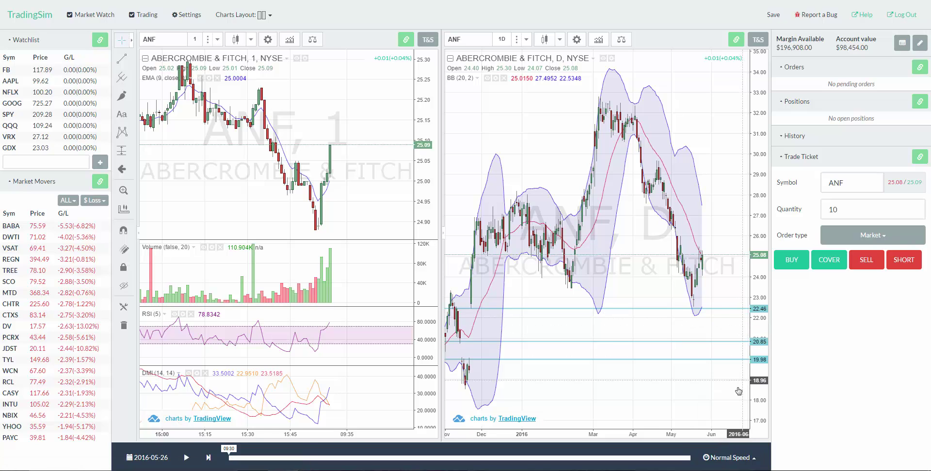
left_click(727, 457)
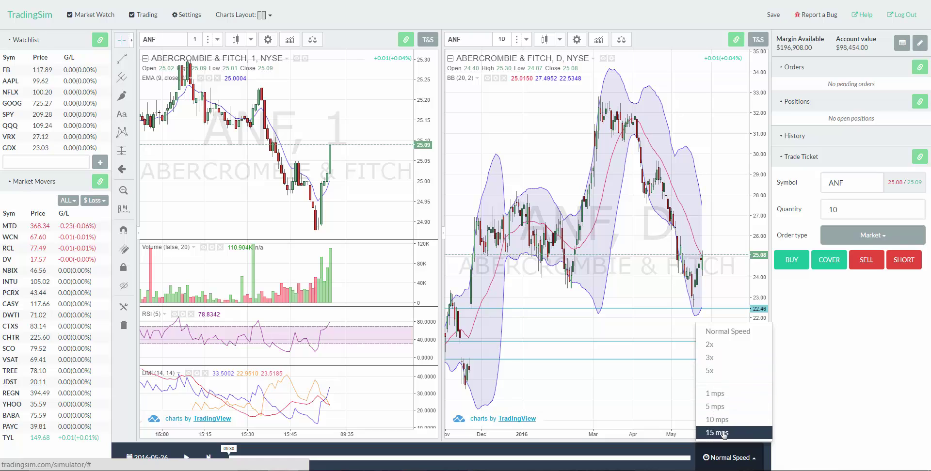
left_click(724, 458)
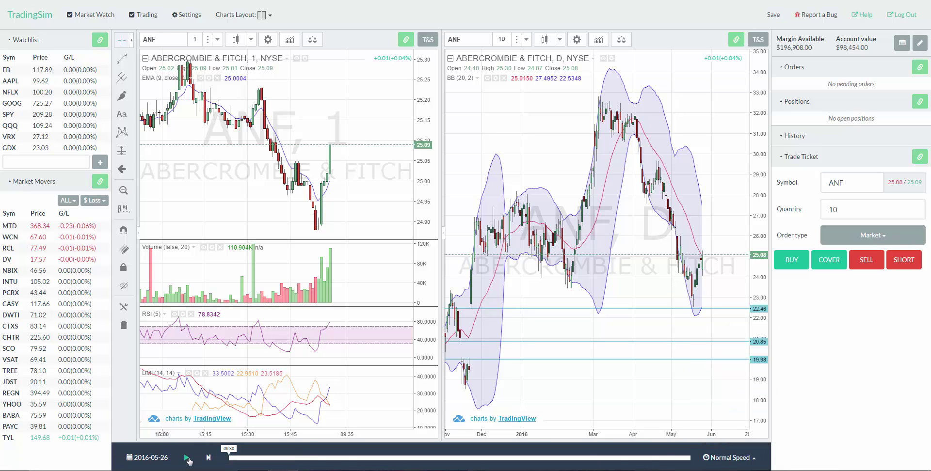
Step: Start the ANF replay and zoom the daily chart's date axis as ANF gaps down to about 22.40
left_click(188, 458)
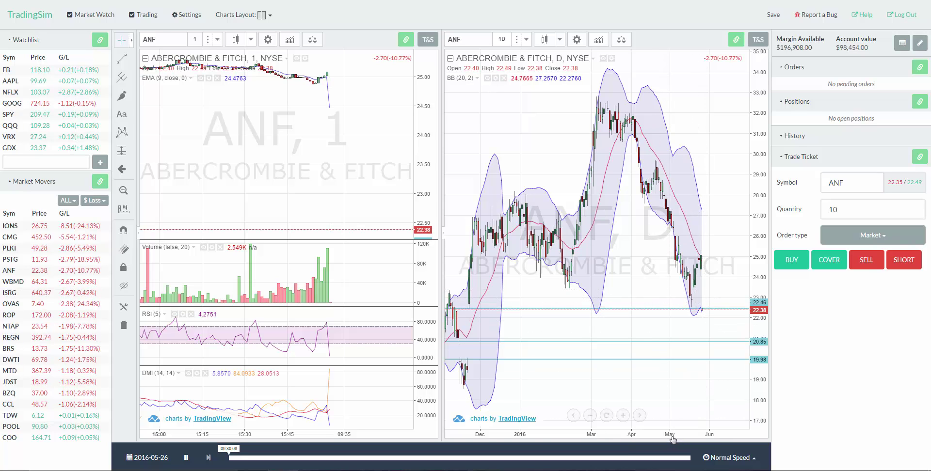
scroll(673, 440, "up", 1)
scroll(668, 438, "up", 1)
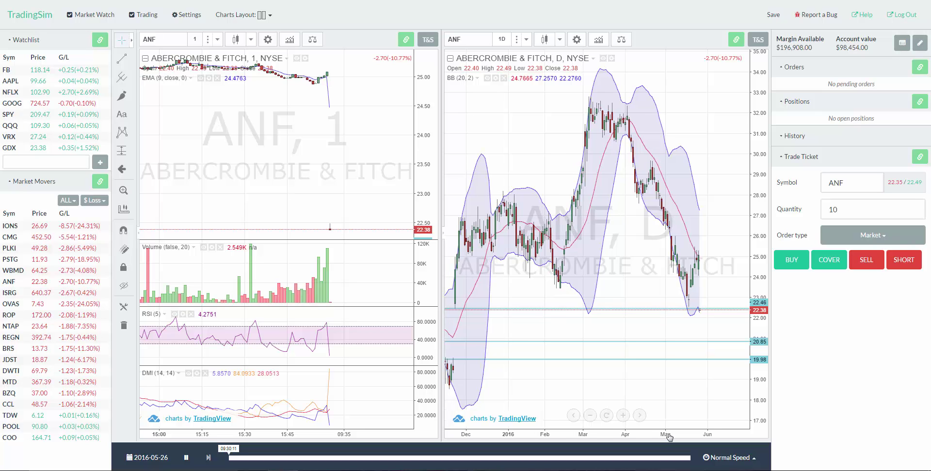
scroll(668, 438, "down", 2)
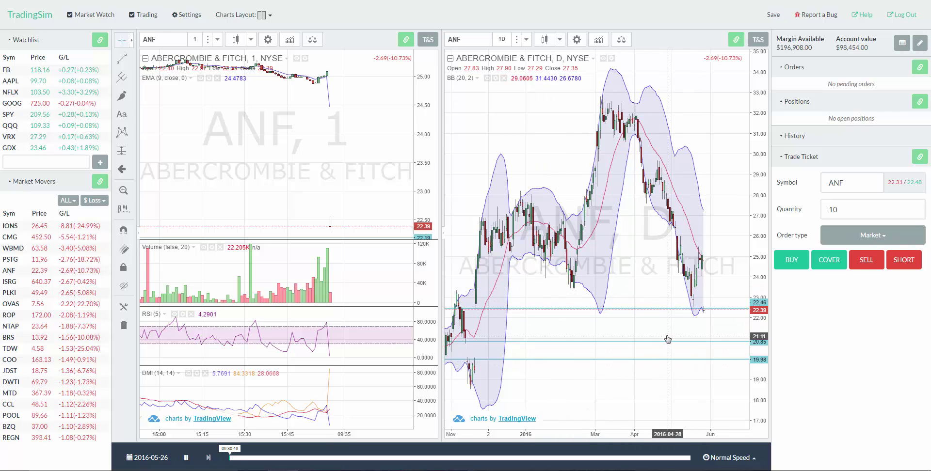
scroll(652, 320, "right", 3)
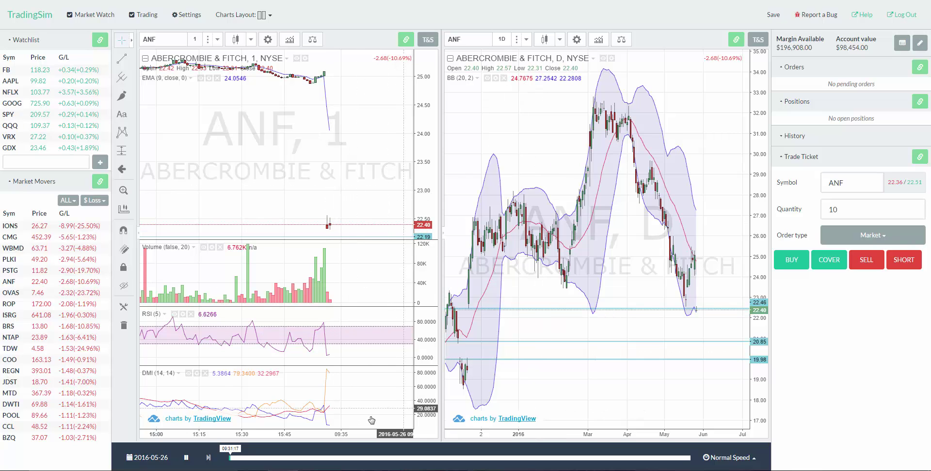
Step: Switch replay speed to 1 min per second and pause at 09:33 with ANF near 22.34
left_click(729, 458)
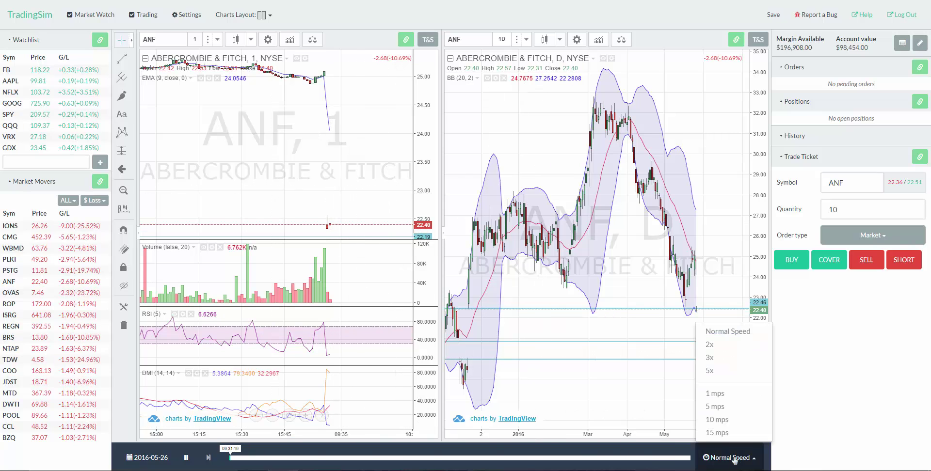
left_click(754, 396)
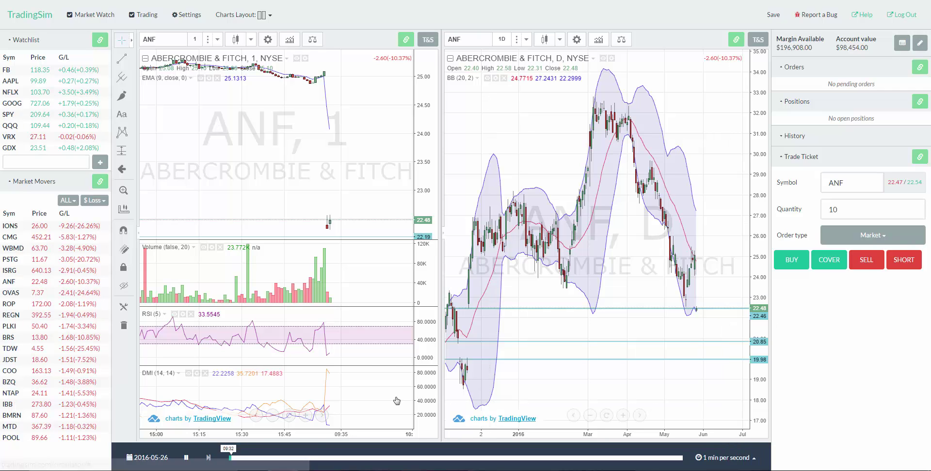
left_click(186, 459)
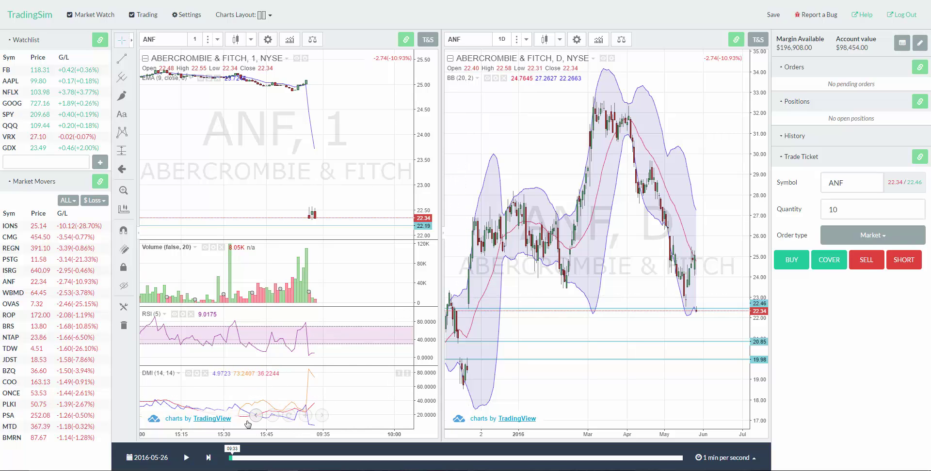
Step: Step the replay forward minute by minute to about 9:41, with ANF at 22.49
left_click(208, 458)
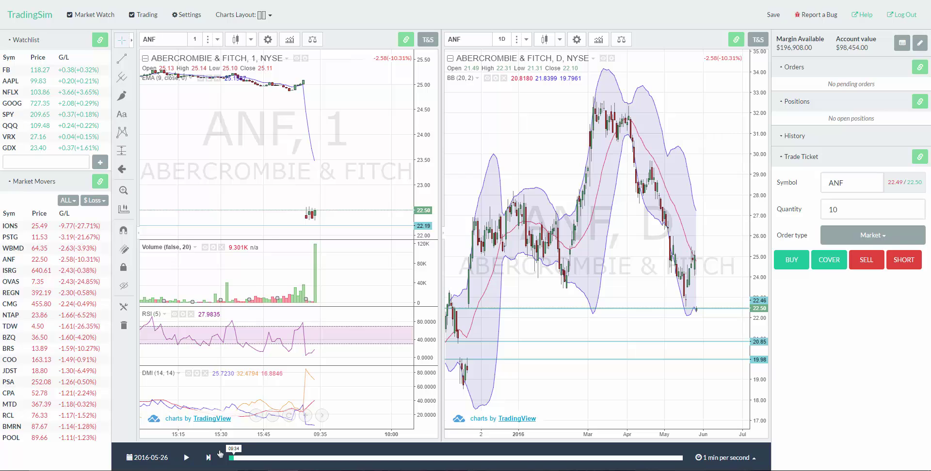
left_click(217, 456)
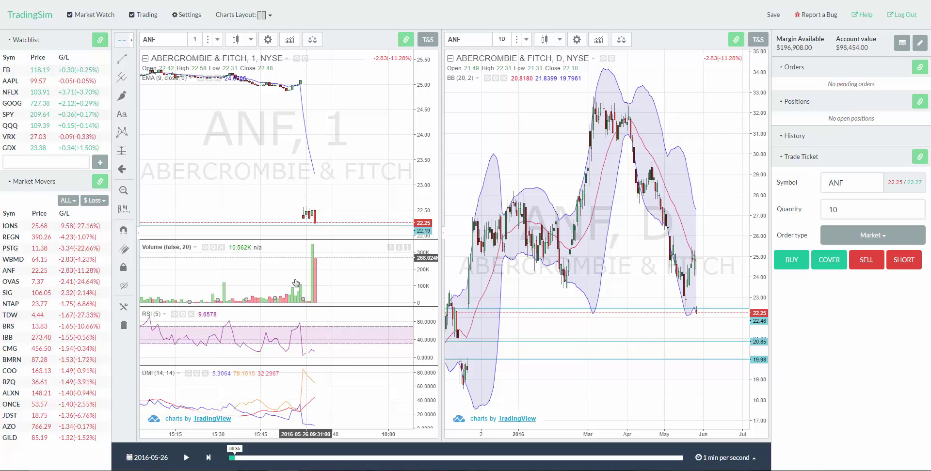
left_click(215, 456)
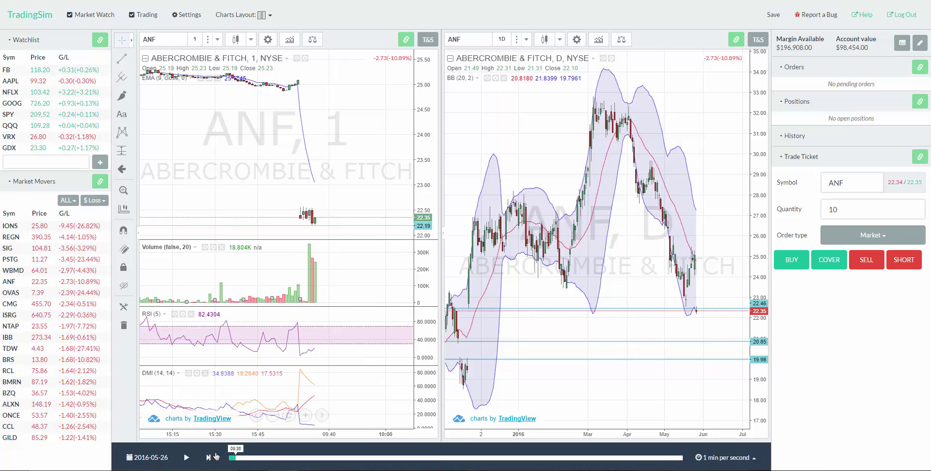
left_click(215, 457)
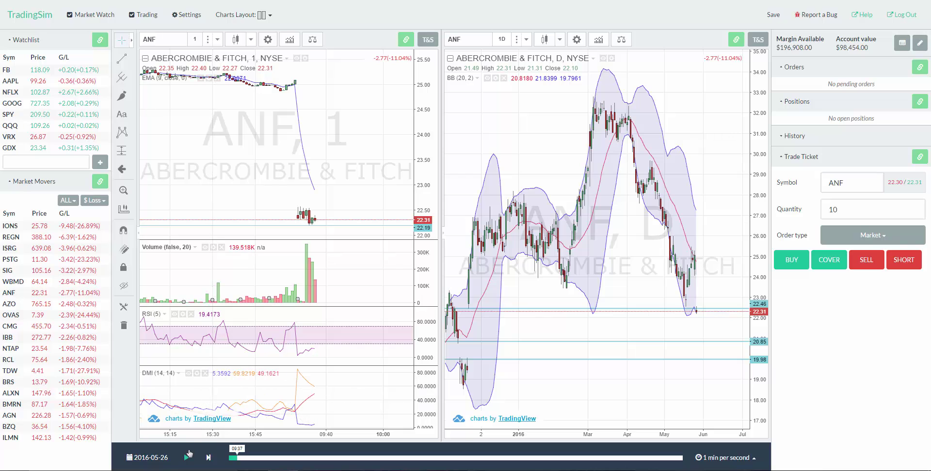
left_click(206, 459)
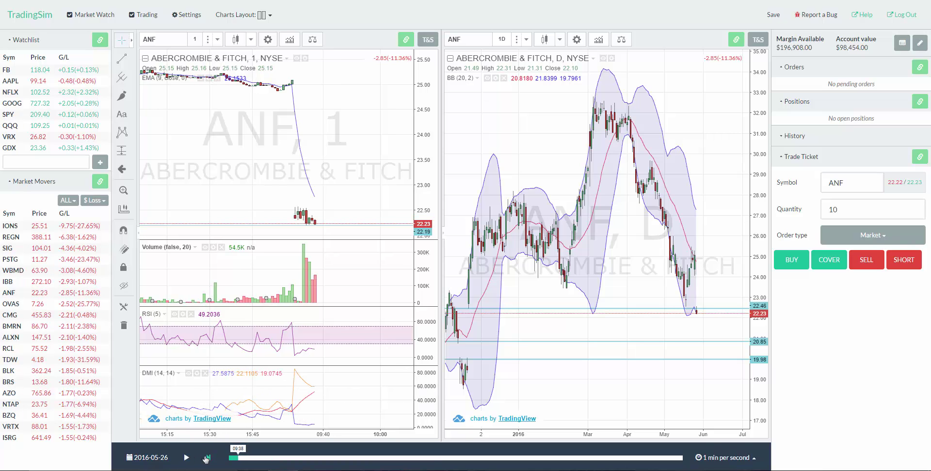
left_click(207, 459)
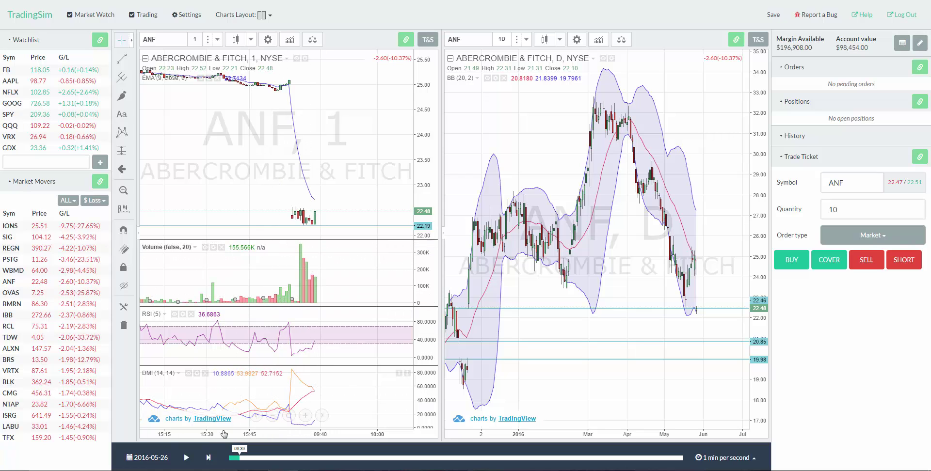
left_click(209, 459)
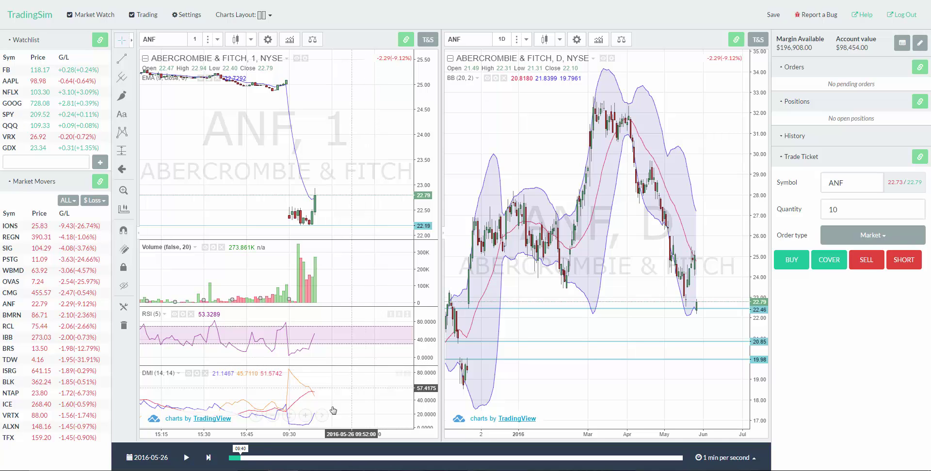
left_click(209, 458)
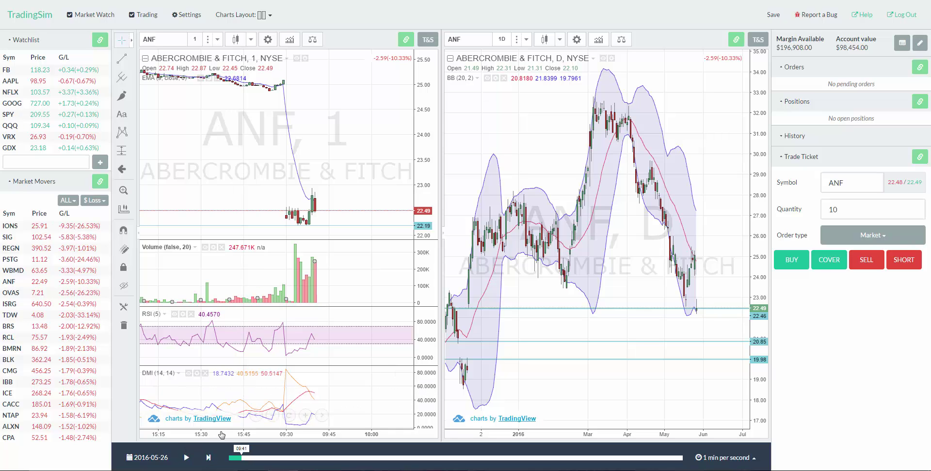
Step: Switch the left ANF chart to 5-minute bars and widen them
left_click(217, 39)
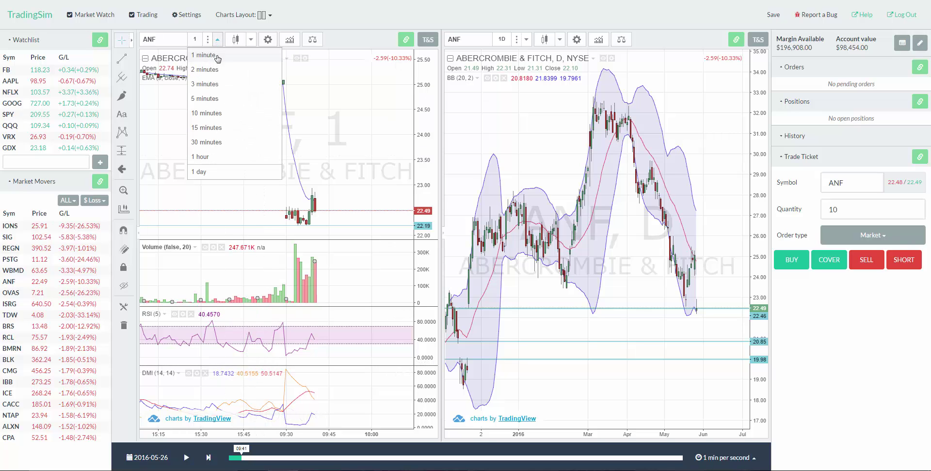
left_click(214, 100)
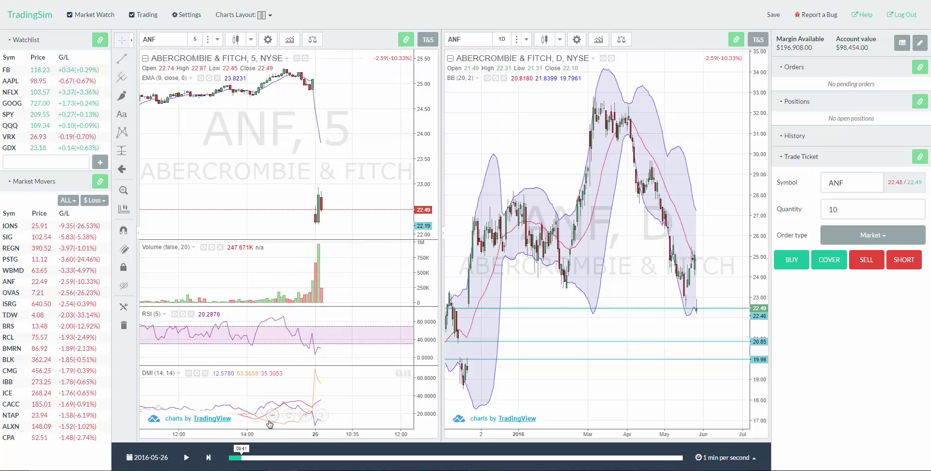
left_click_drag(258, 440, 267, 439)
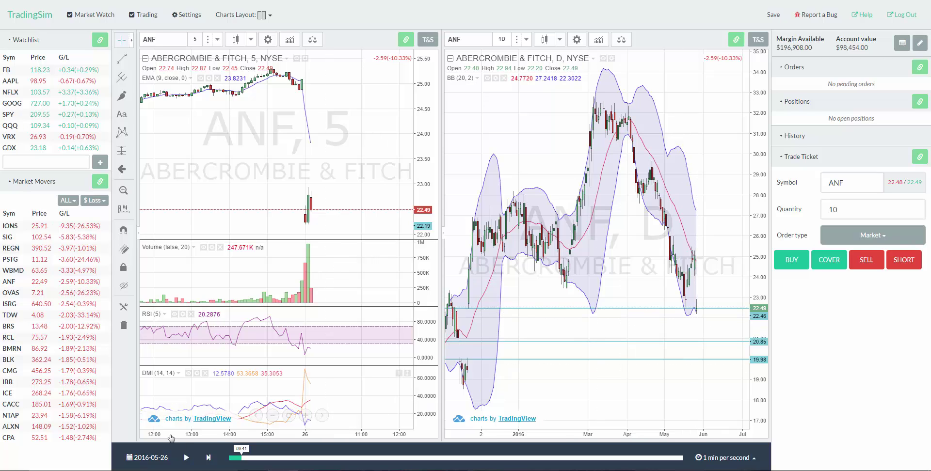
Step: Step the replay forward to about 9:47, with ANF at 22.10
left_click(207, 459)
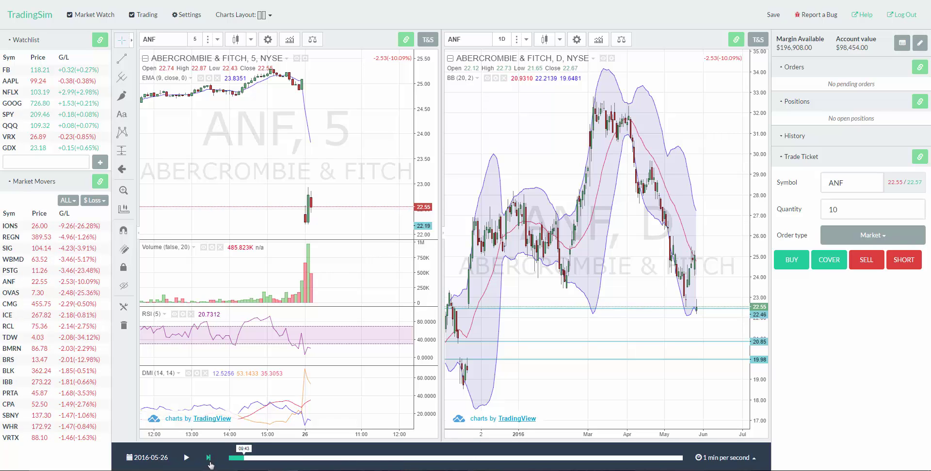
left_click(210, 464)
left_click(211, 462)
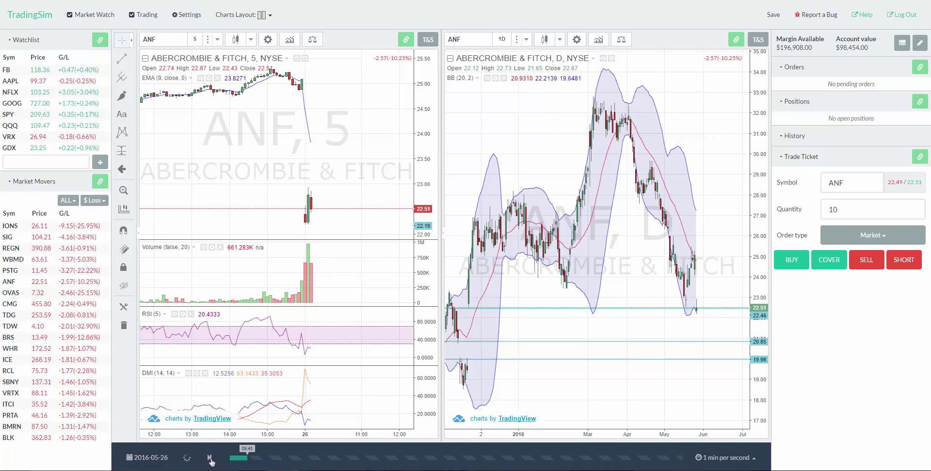
left_click(210, 461)
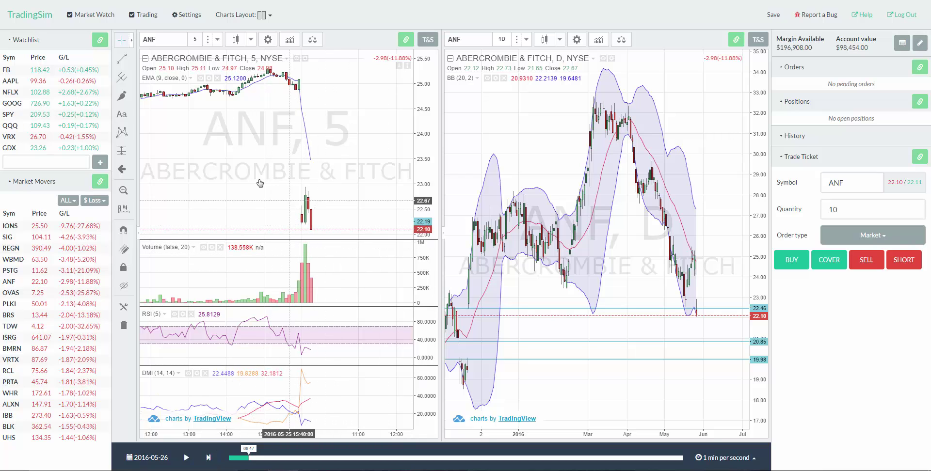
left_click(122, 59)
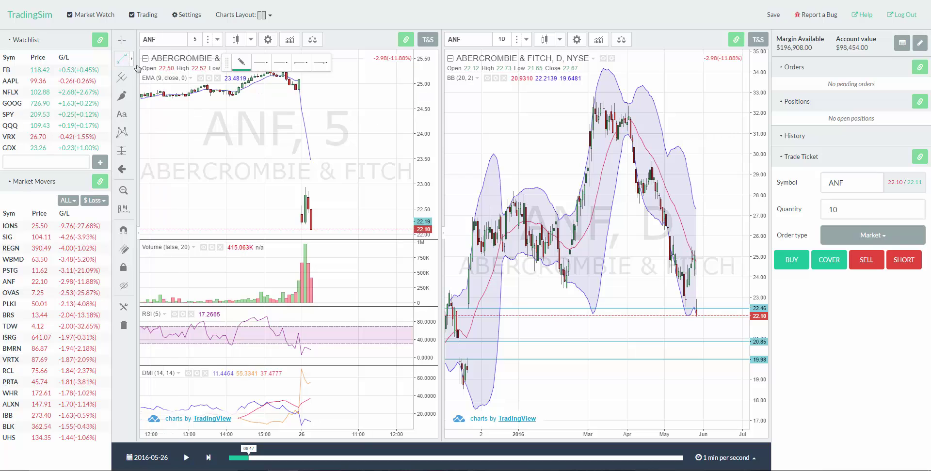
Step: Draw a thicker green horizontal support line at the intraday low near 22.22
left_click(257, 67)
left_click(278, 80)
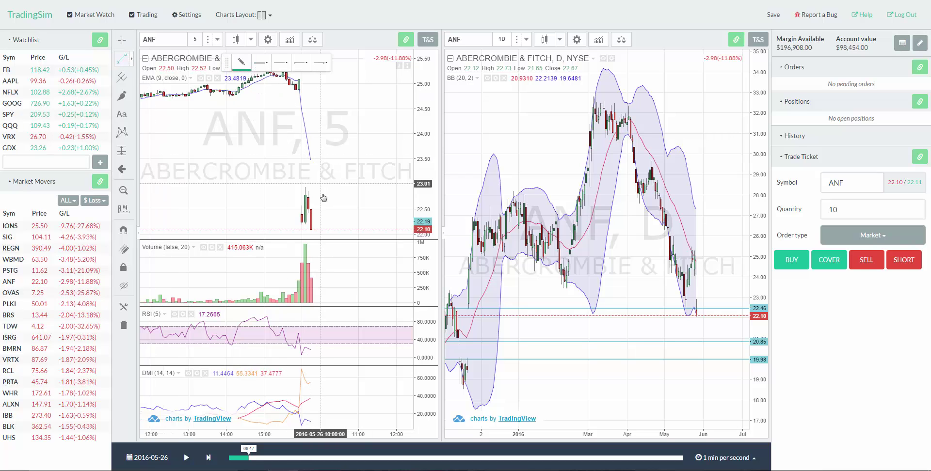
left_click(334, 222)
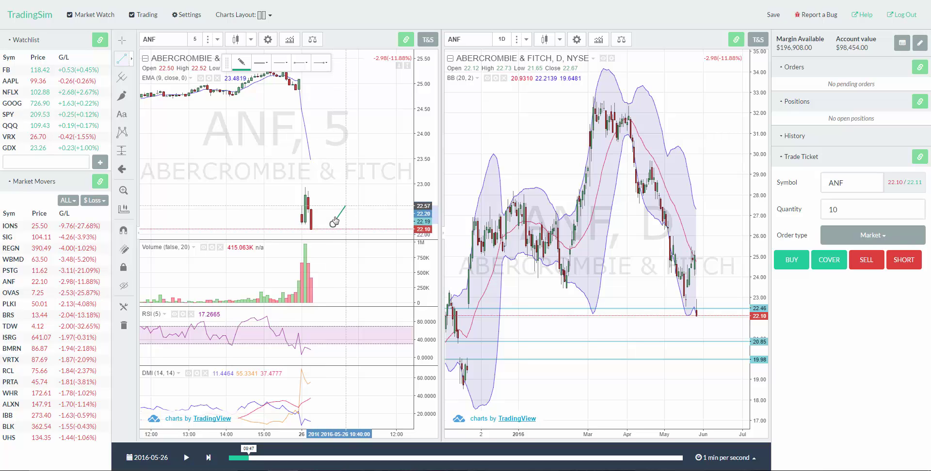
left_click(267, 225)
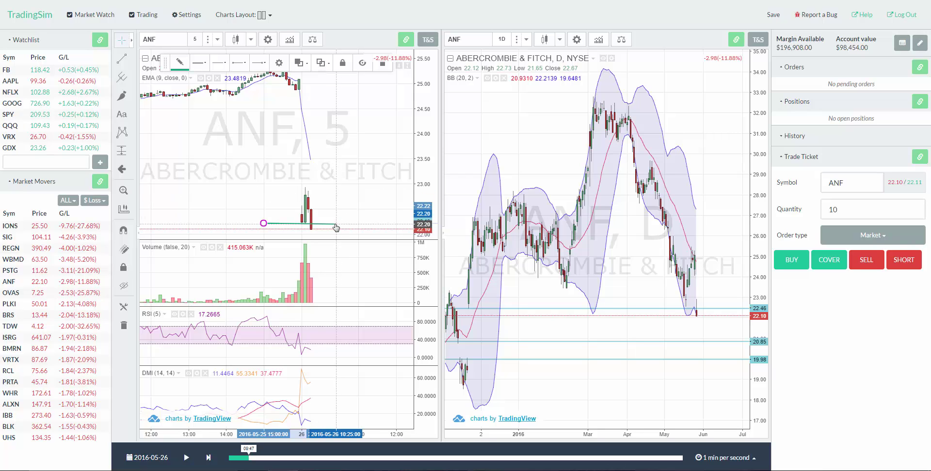
left_click_drag(332, 224, 336, 224)
Step: Pan to the latest bars and step the replay forward to about 9:50
left_click(291, 291)
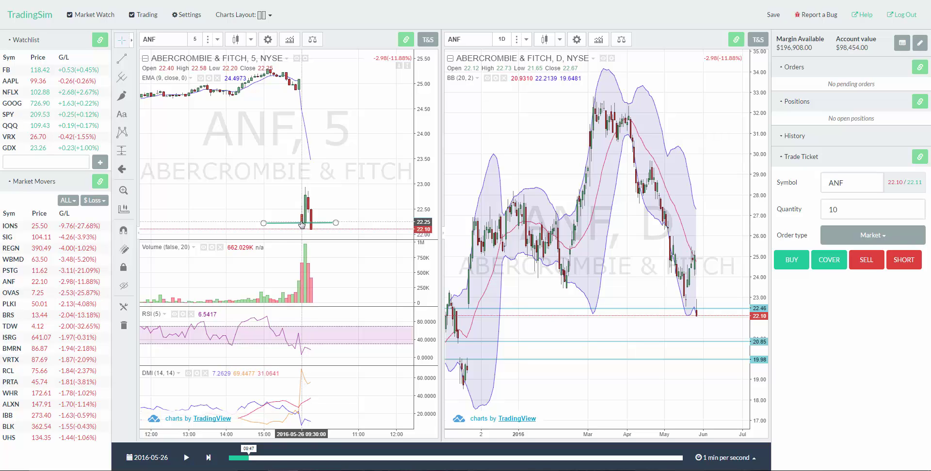
left_click_drag(269, 207, 242, 200)
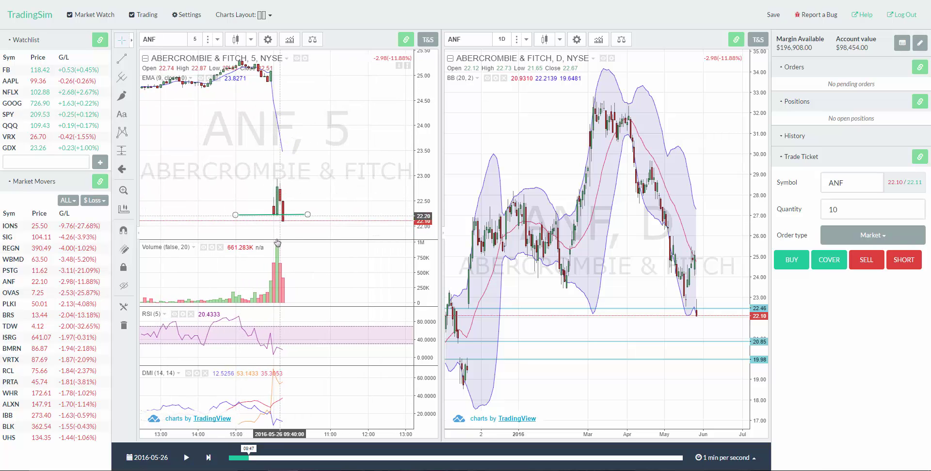
left_click(213, 458)
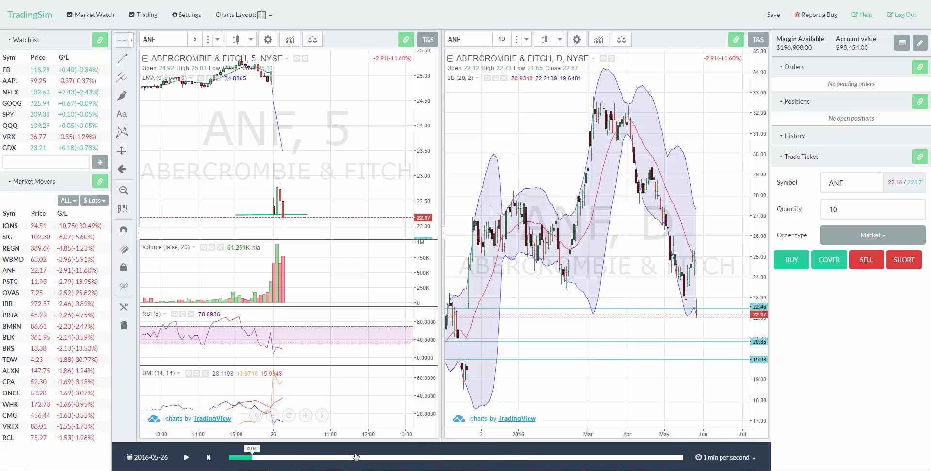
Step: Resume the replay and let it run to about 10:22, with ANF falling to 21.97
left_click(723, 458)
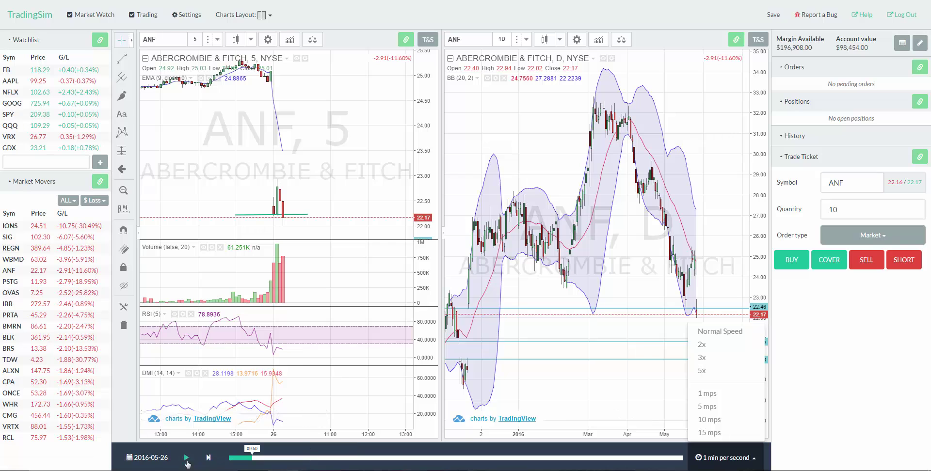
left_click(169, 461)
left_click(187, 458)
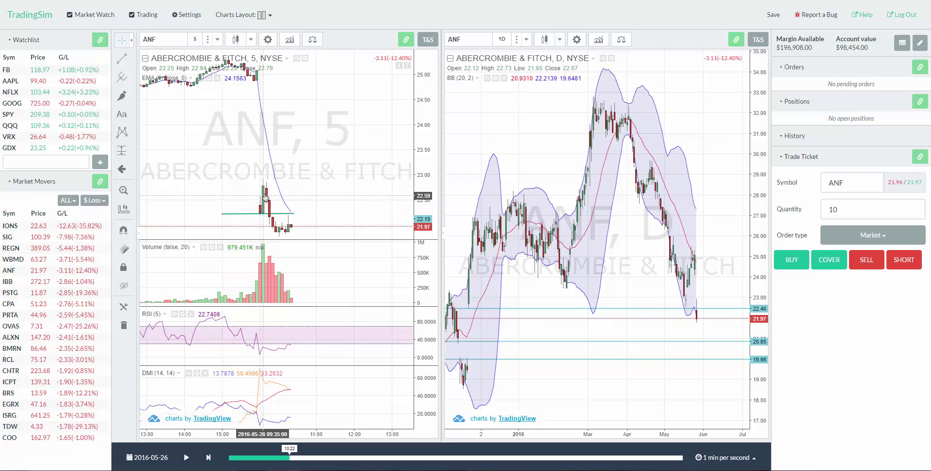
left_click_drag(301, 201, 328, 196)
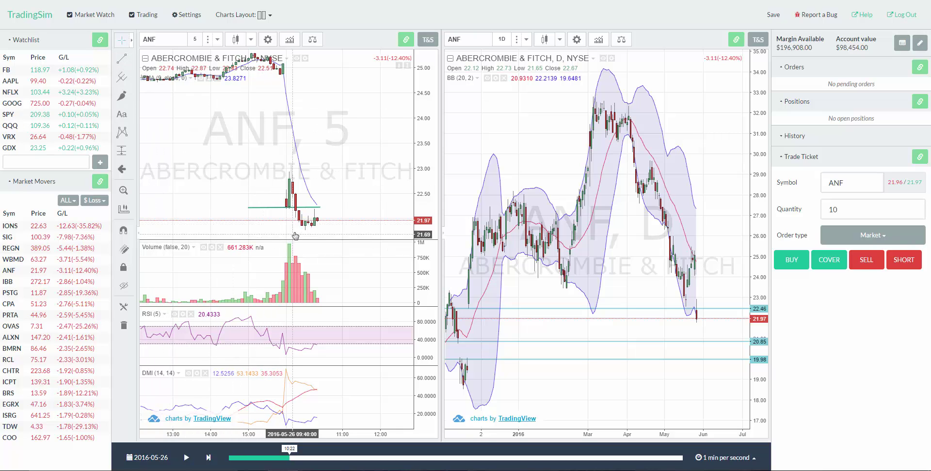
Step: Draw a second horizontal support line at the new low near 21.84, then resume playing
left_click_drag(294, 233, 311, 232)
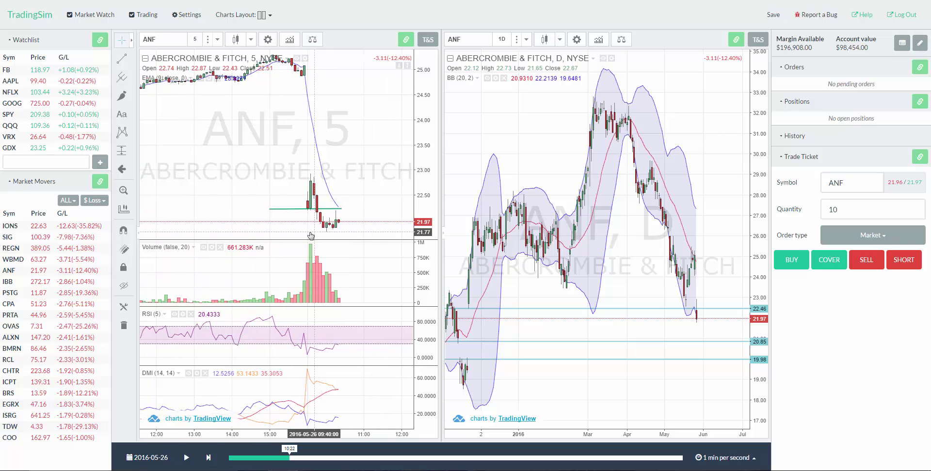
left_click(122, 59)
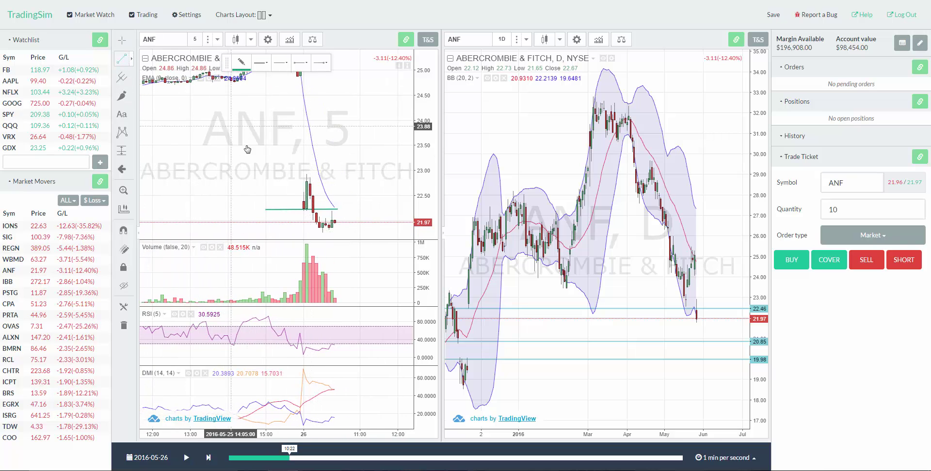
left_click(304, 234)
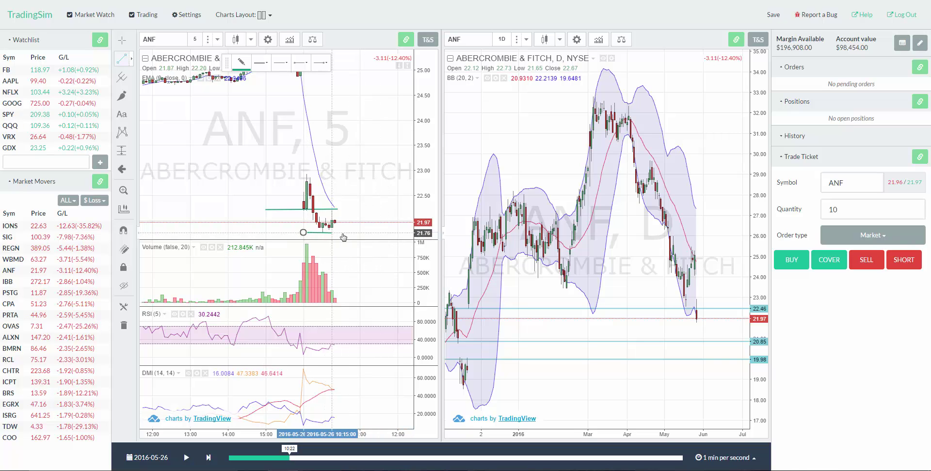
left_click(359, 230)
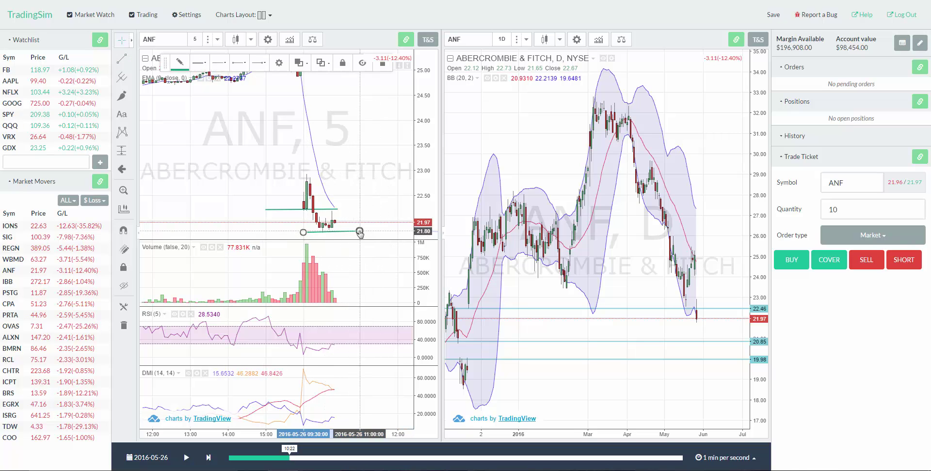
left_click(324, 232)
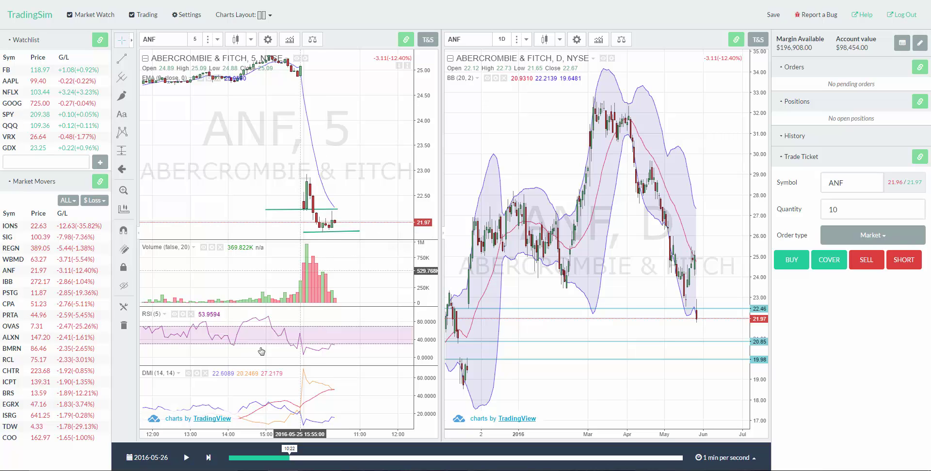
left_click(194, 453)
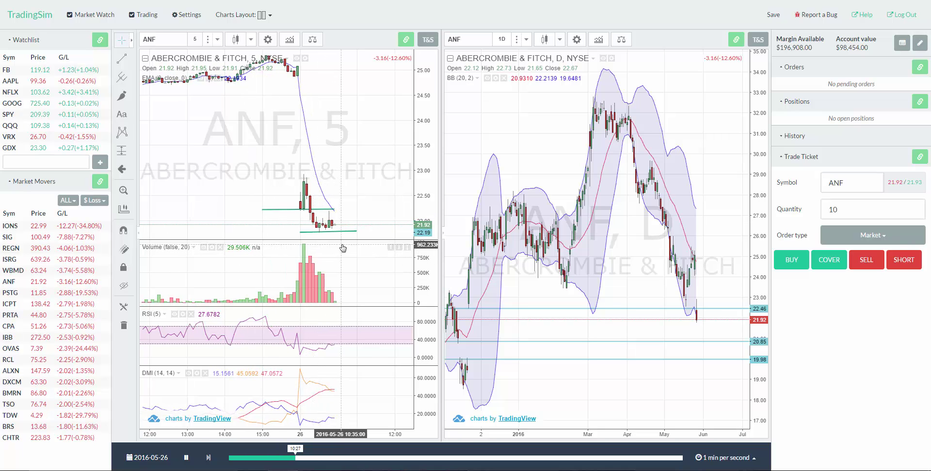
Step: Reset the 5-minute chart view to include the previous day and pause the replay at 11:00
left_click(357, 233)
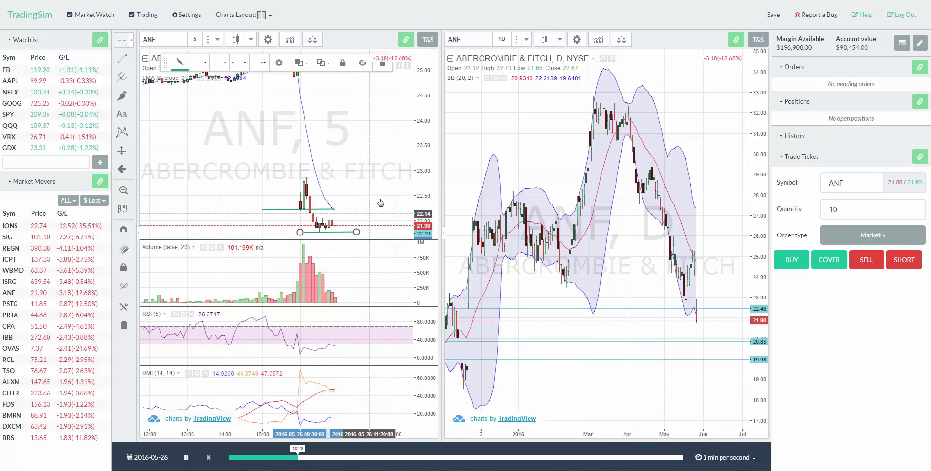
left_click(361, 197)
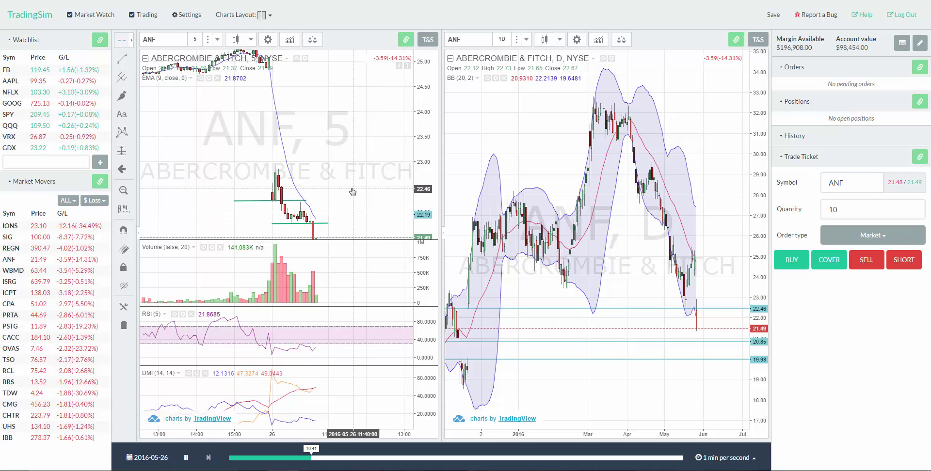
left_click_drag(352, 192, 333, 164)
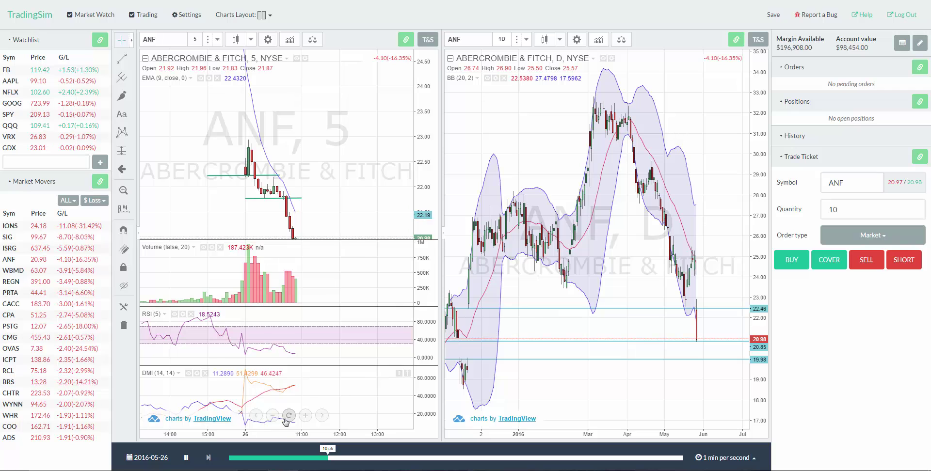
left_click(287, 418)
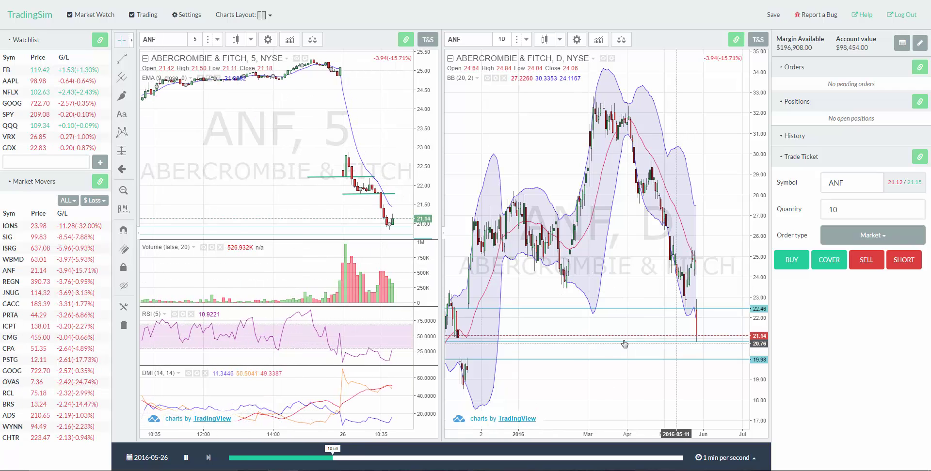
key("space")
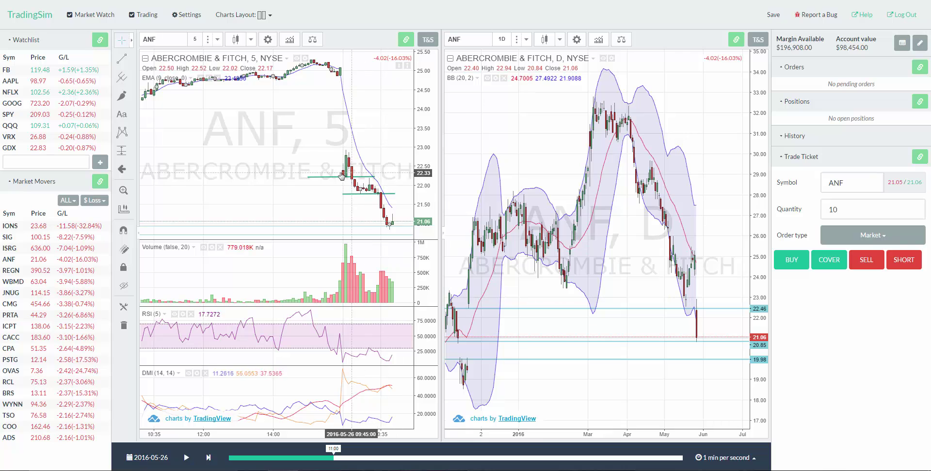
left_click_drag(318, 192, 308, 192)
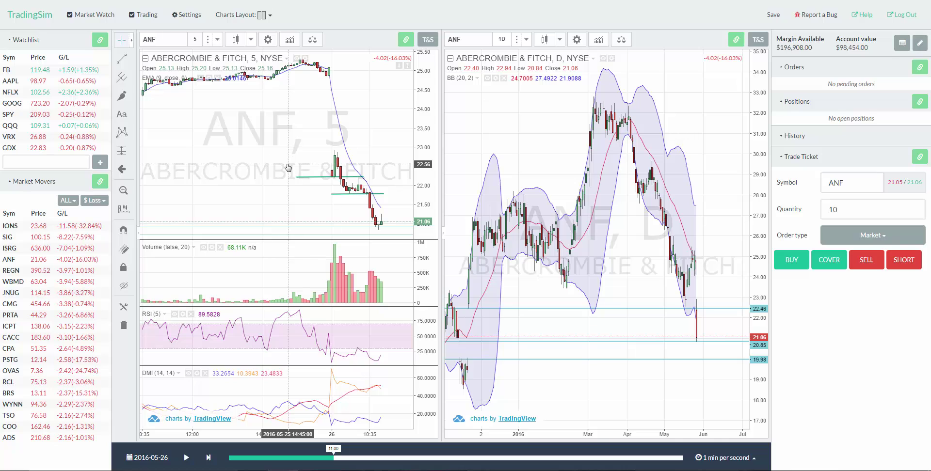
Step: Resume the ANF replay, pan to the newest bars, and set playback speed to 5 minutes per second
left_click(188, 458)
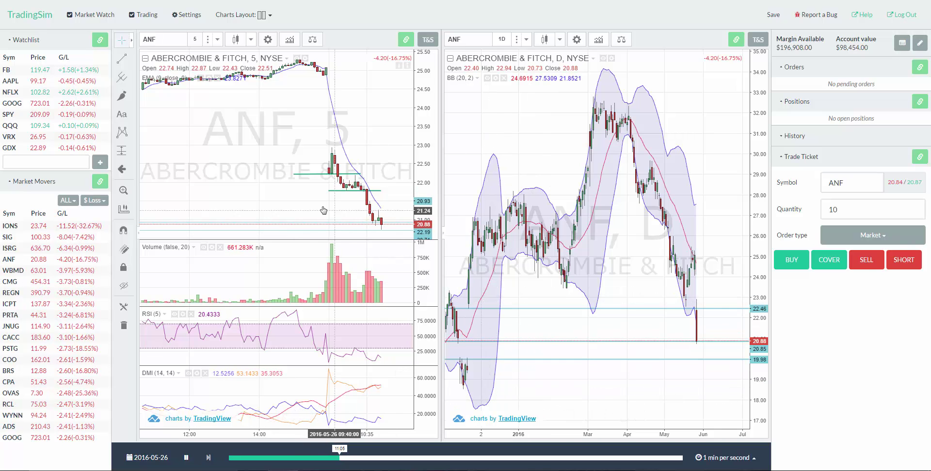
left_click_drag(370, 156, 328, 156)
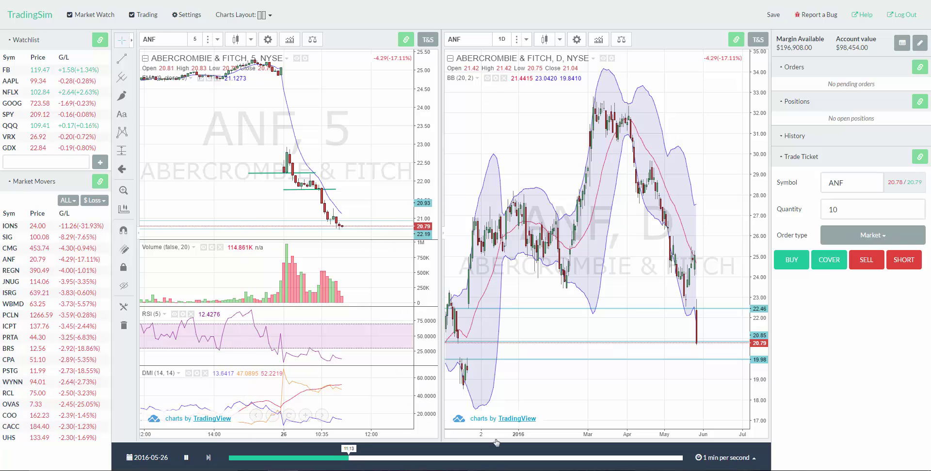
left_click(718, 465)
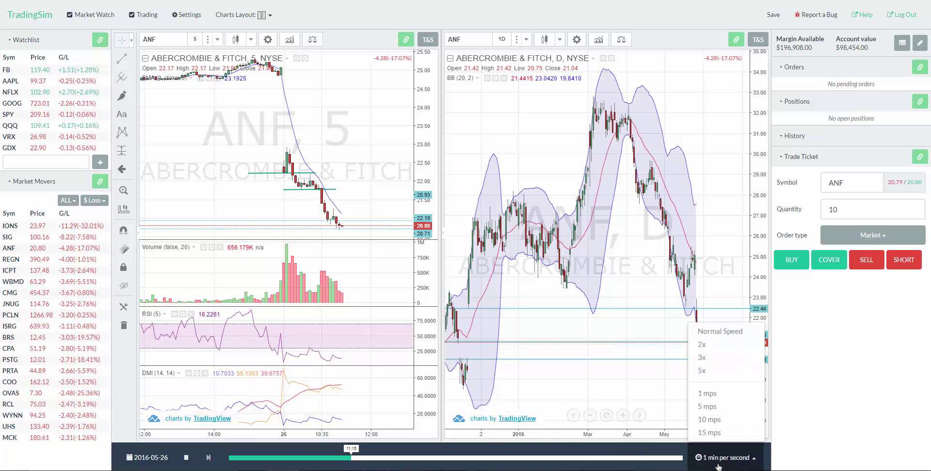
left_click(731, 407)
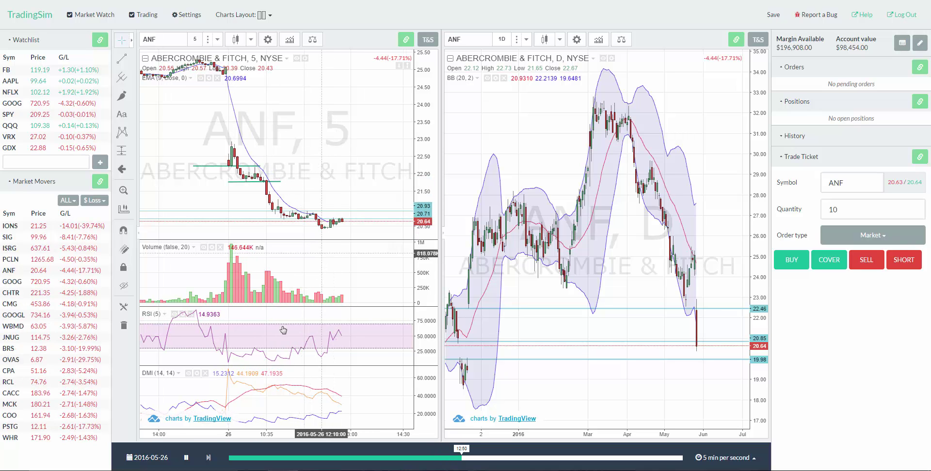
Step: Pause the replay at 13:00, then resume it and pause again at 14:15
key("space")
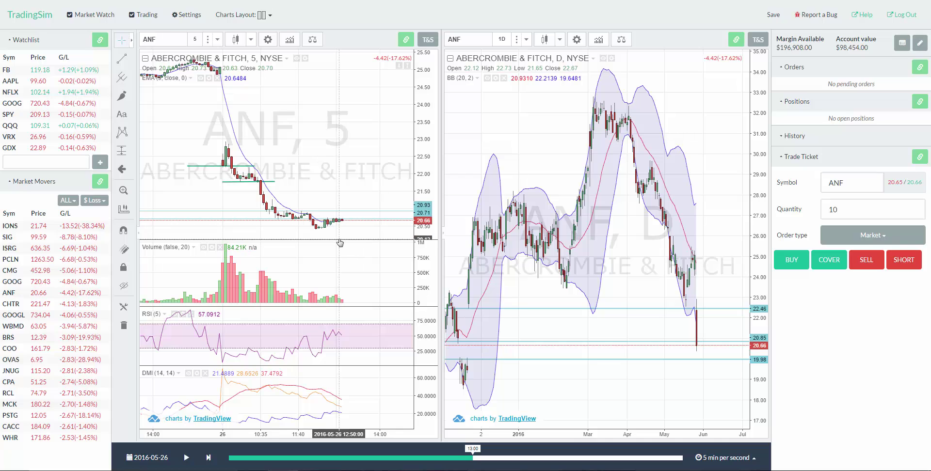
left_click(187, 458)
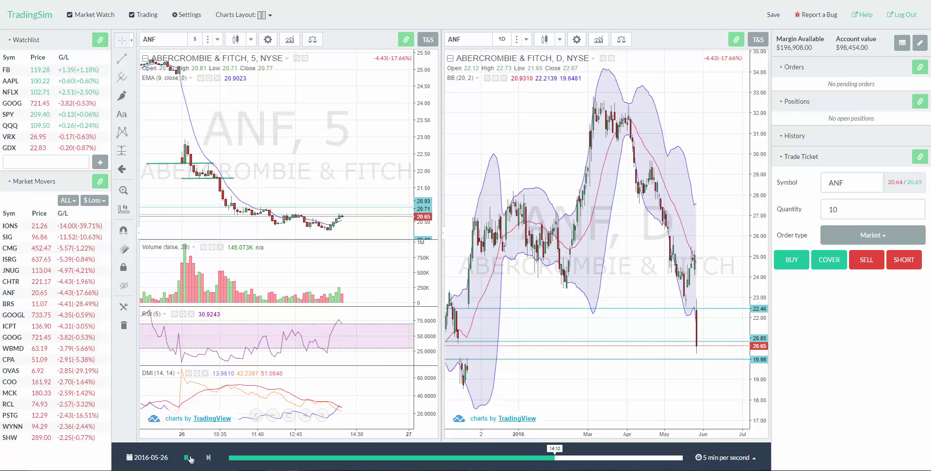
left_click(186, 458)
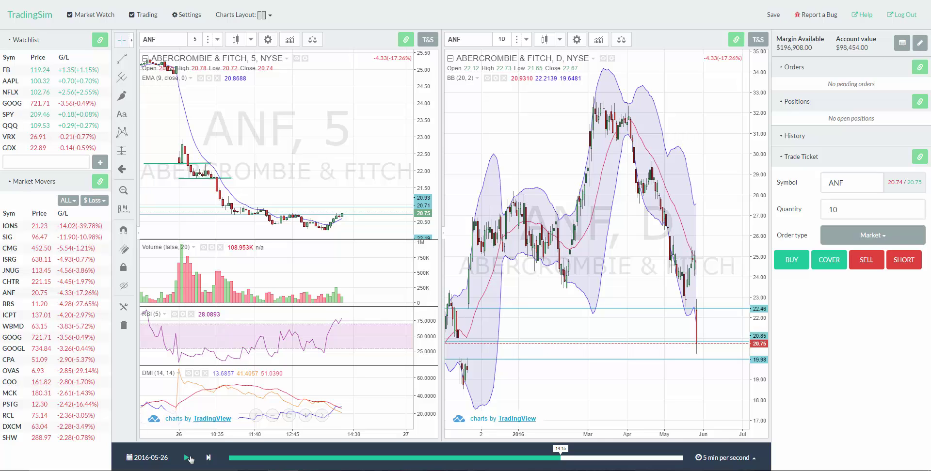
Step: Draw a horizontal trend line along ANF's latest afternoon low and nudge it onto the low
left_click(123, 61)
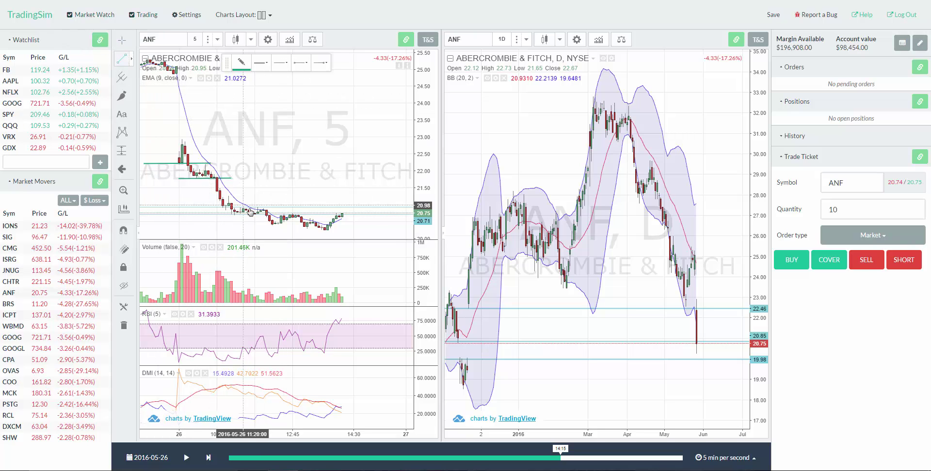
left_click(268, 226)
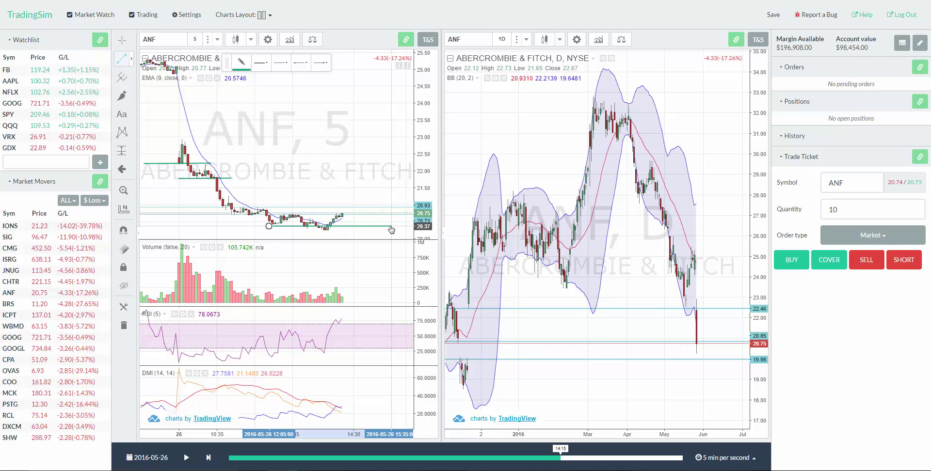
left_click(392, 228)
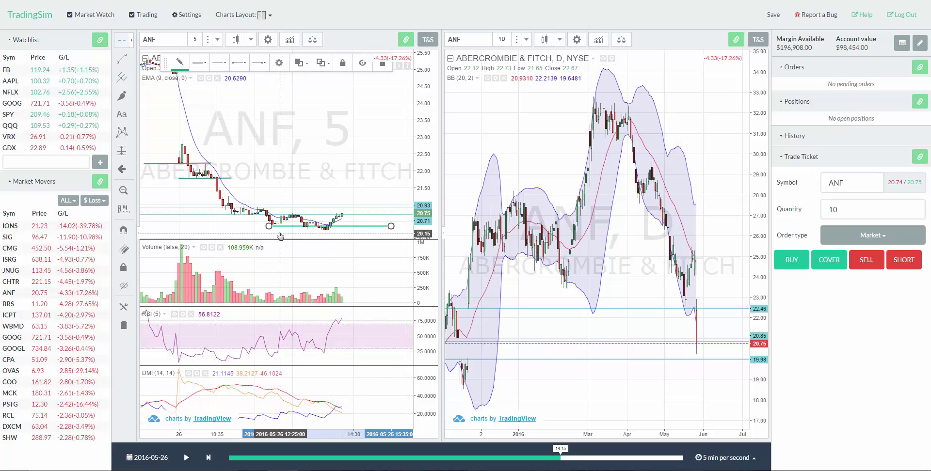
left_click_drag(281, 236, 269, 228)
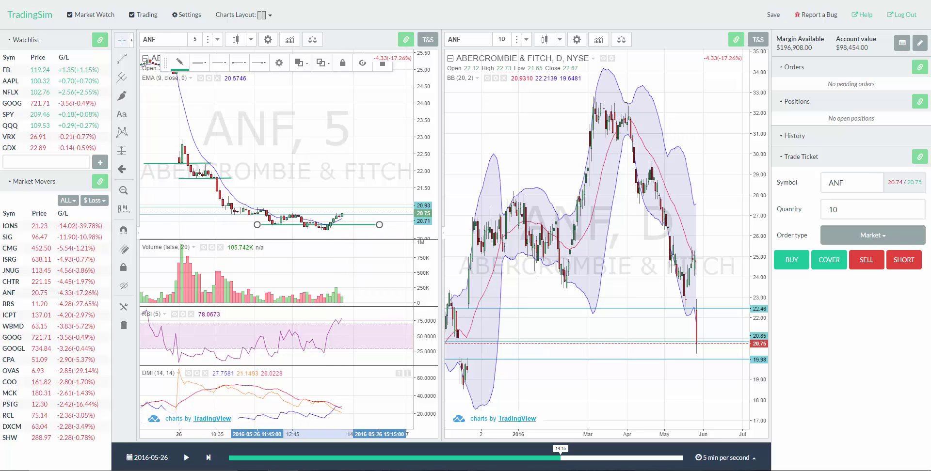
Step: Resume the ANF replay from 14:15
left_click(192, 458)
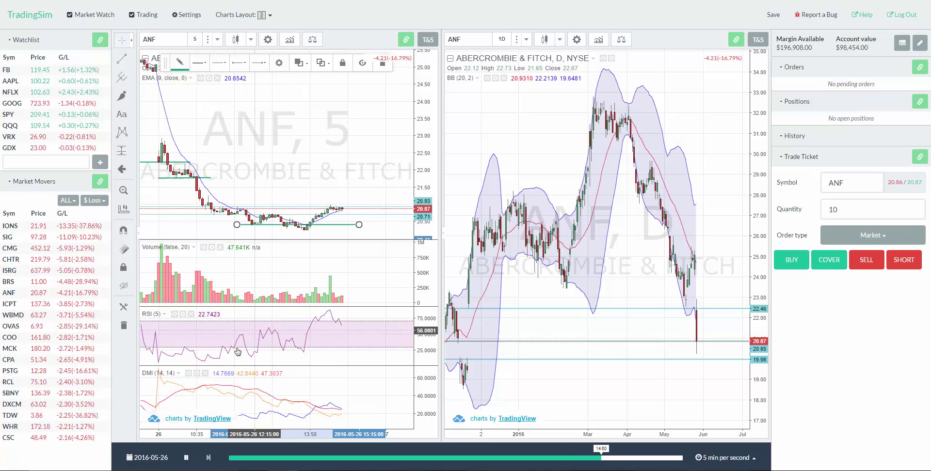
left_click(184, 458)
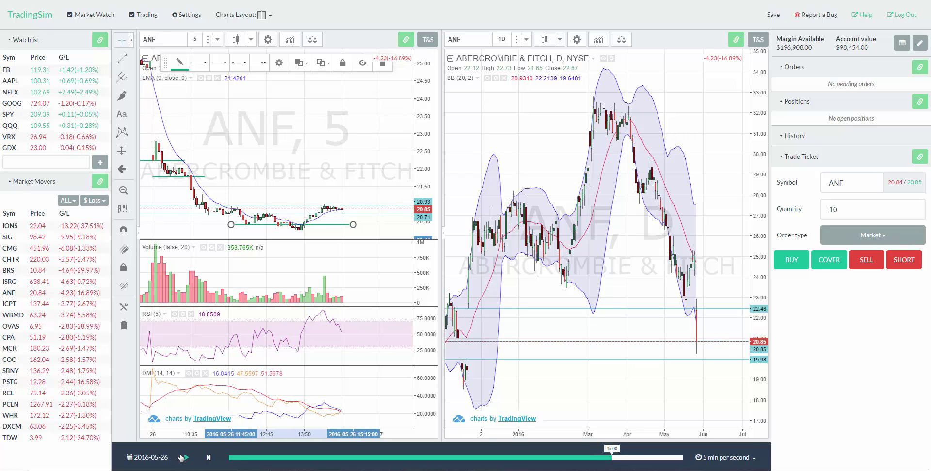